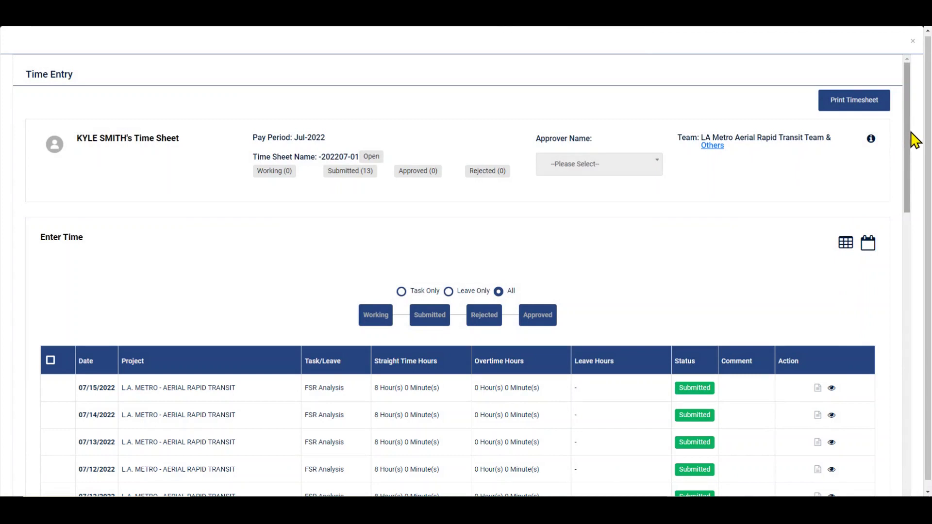
Step: Scroll through the employee's July 2022 timesheet, then close it to return to pending approvals
drag(909, 141, 847, 121)
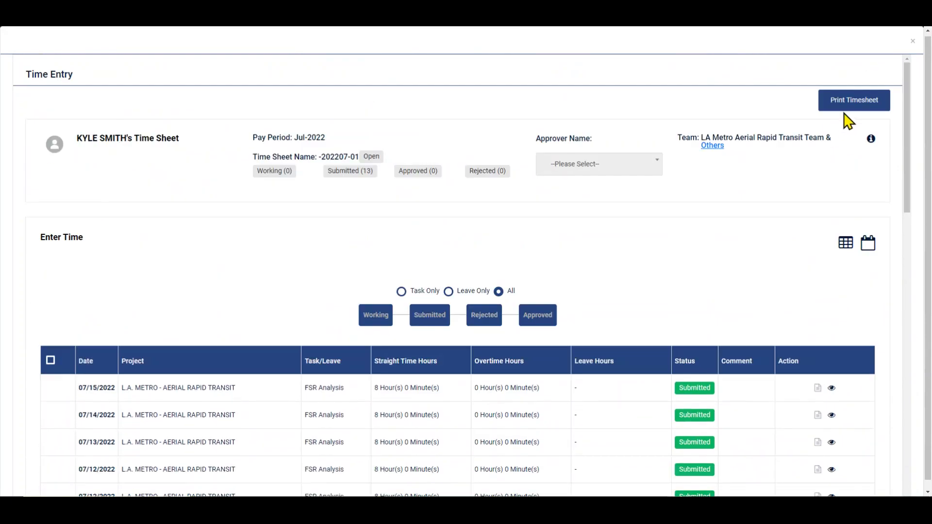
click(912, 42)
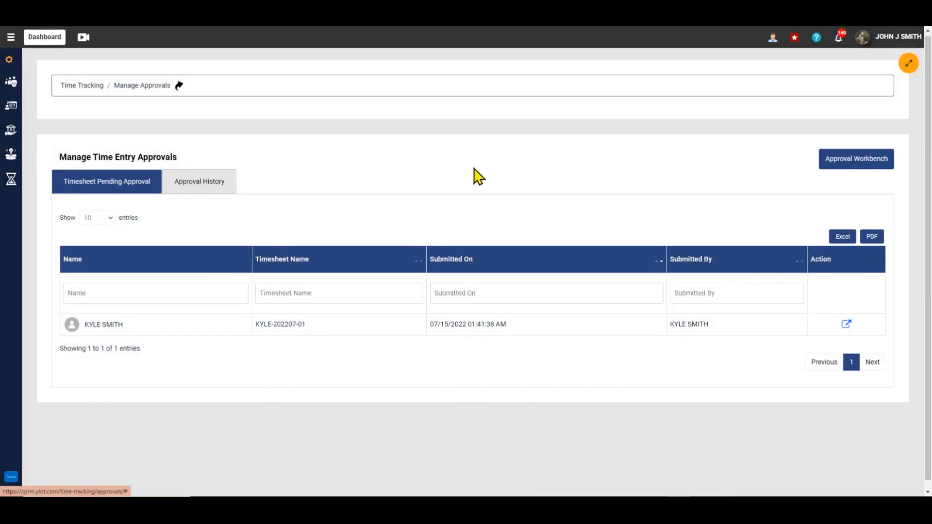
Step: Expand three past timesheets' approval details in Approval History, then open the Approval Workbench
click(212, 186)
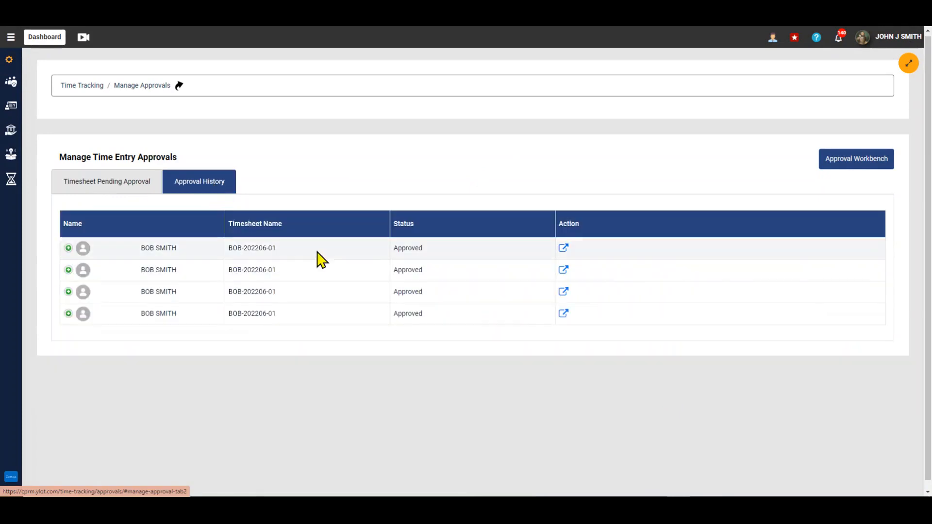
click(68, 248)
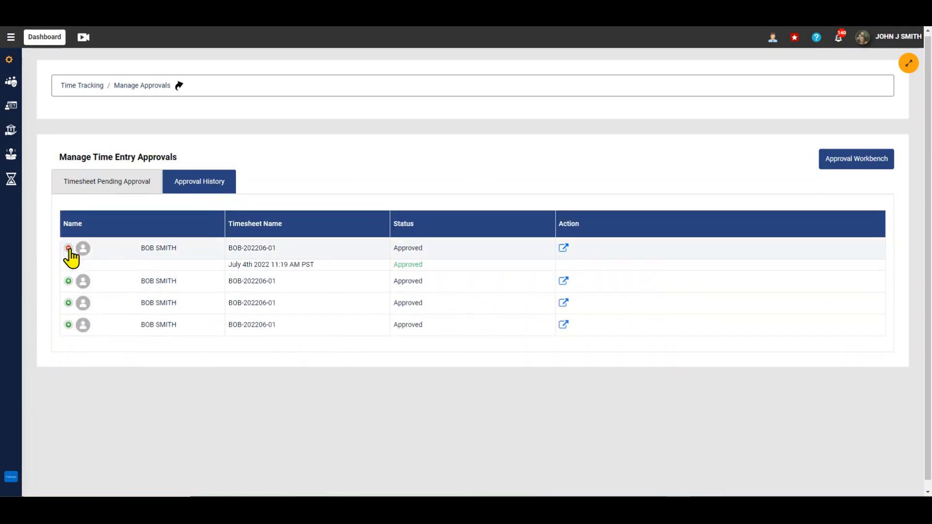
click(68, 282)
click(68, 291)
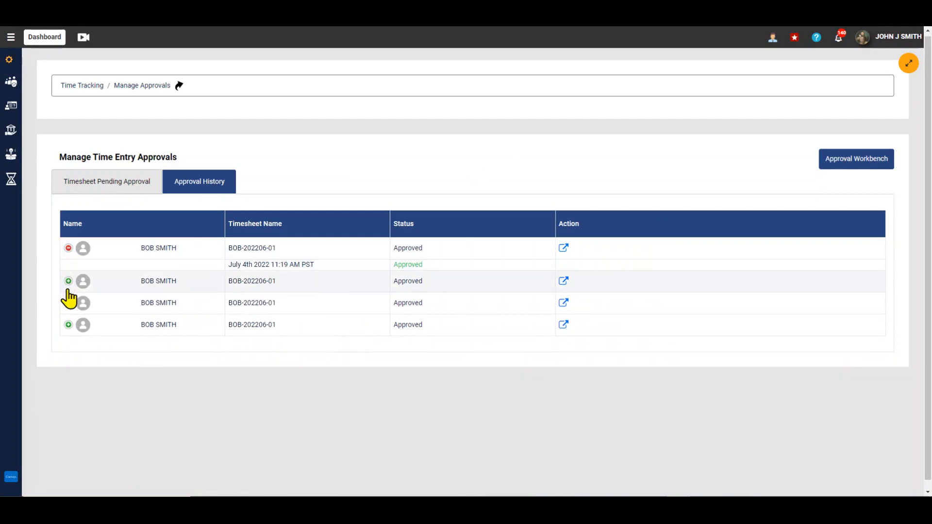
click(69, 281)
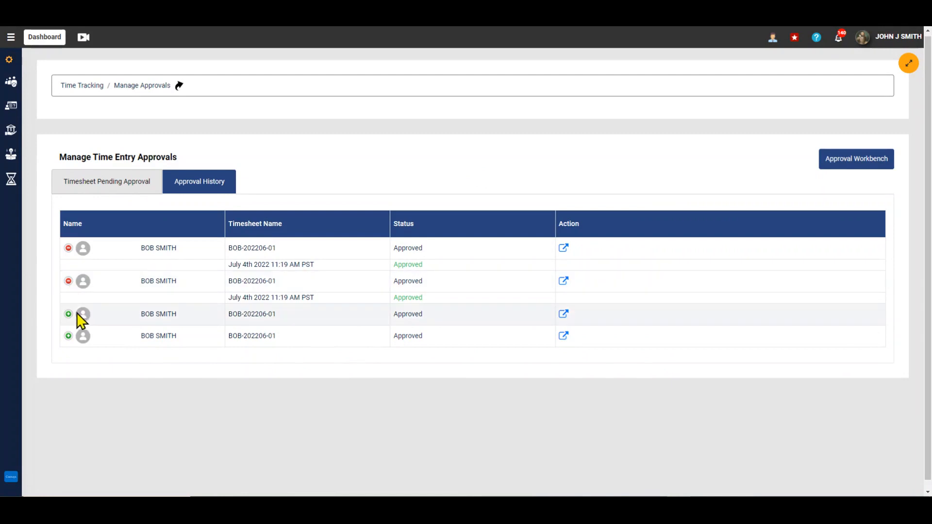
click(68, 315)
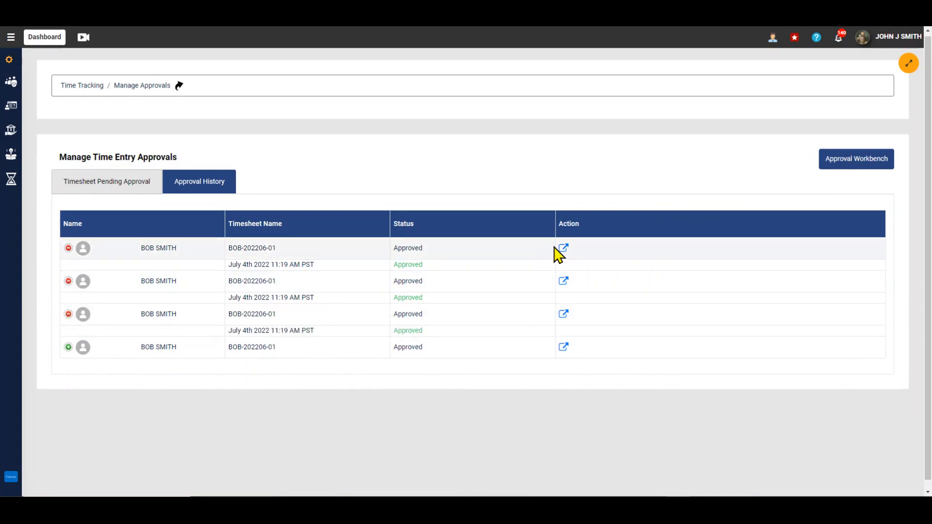
click(862, 164)
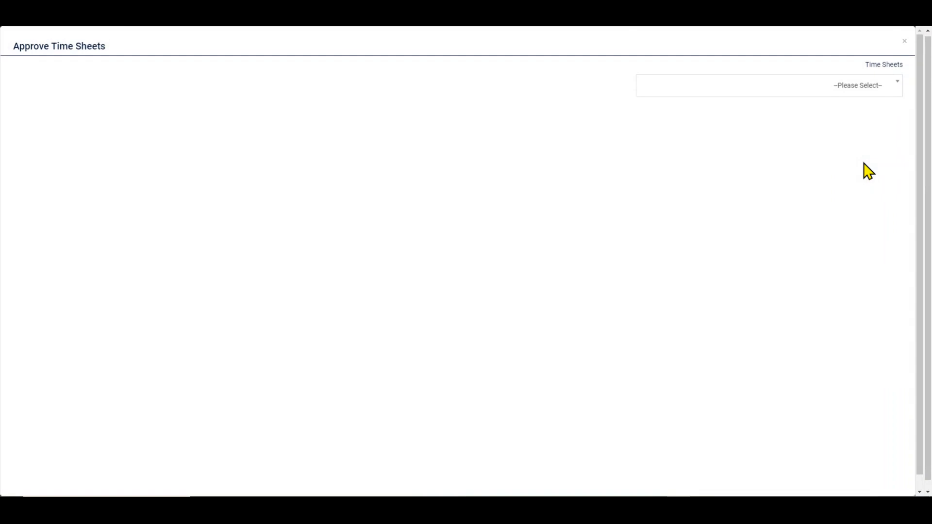
Step: Load the July 2022 timesheet and approve its July 1st entry with the comment 'Approved'
click(856, 91)
click(784, 146)
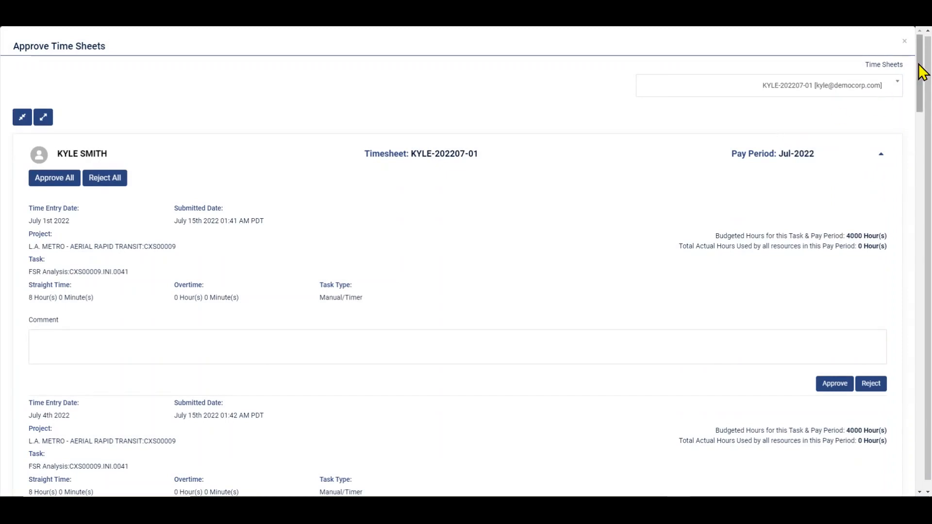
drag(922, 71, 924, 89)
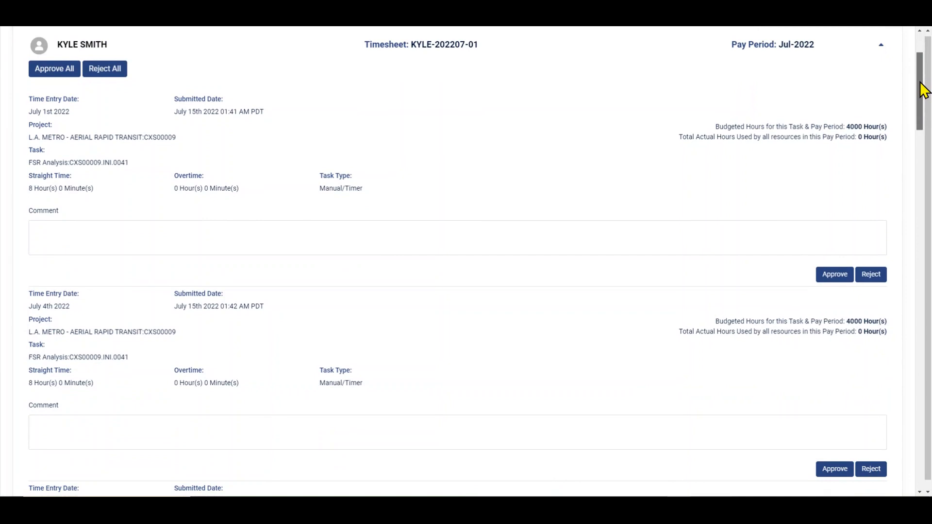
drag(924, 90, 898, 77)
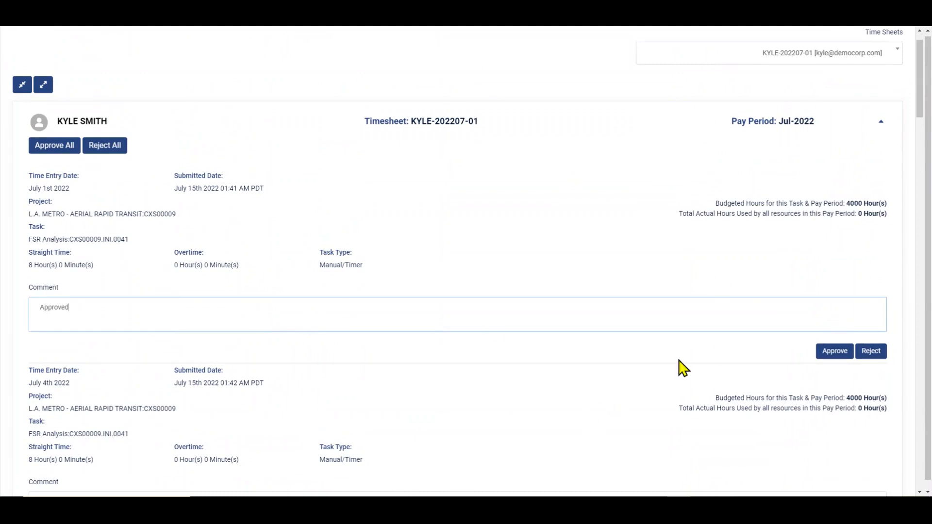
click(826, 349)
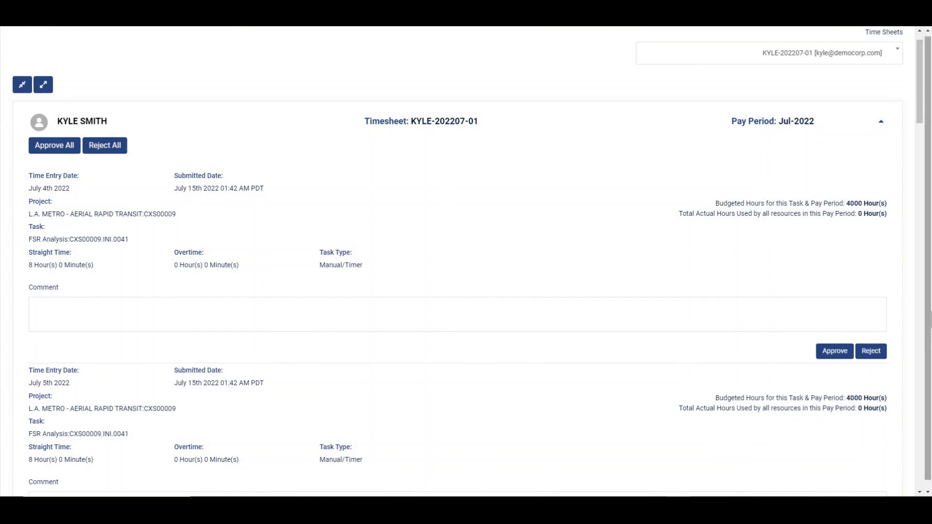
Step: Approve the July 4th and both July 5th entries individually, then Approve All remaining entries
mouse_move(920, 116)
mouse_down()
mouse_move(917, 133)
mouse_move(917, 121)
mouse_up()
click(829, 357)
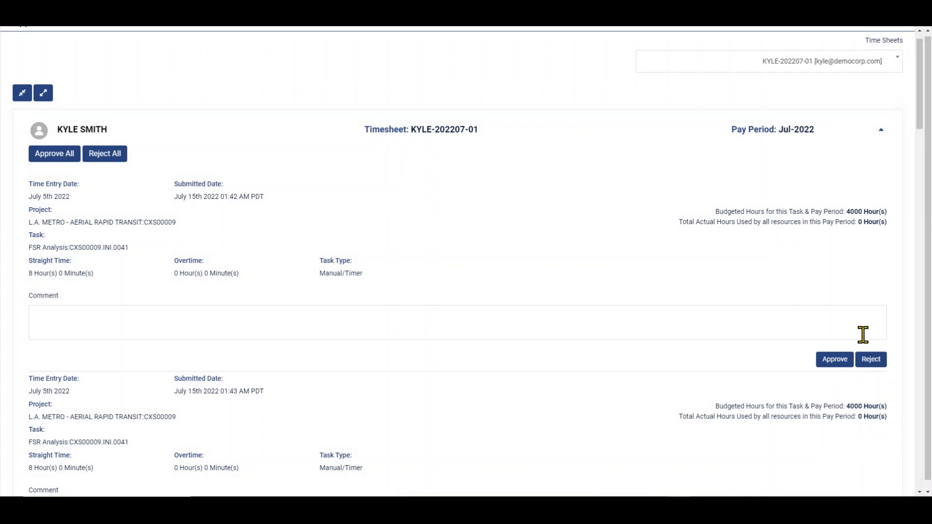
drag(925, 99, 930, 151)
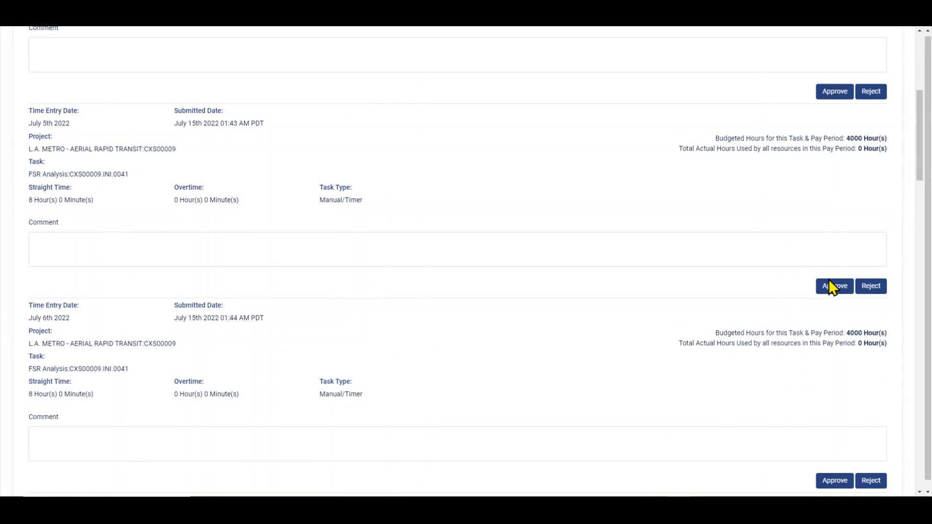
click(829, 285)
drag(922, 185, 909, 125)
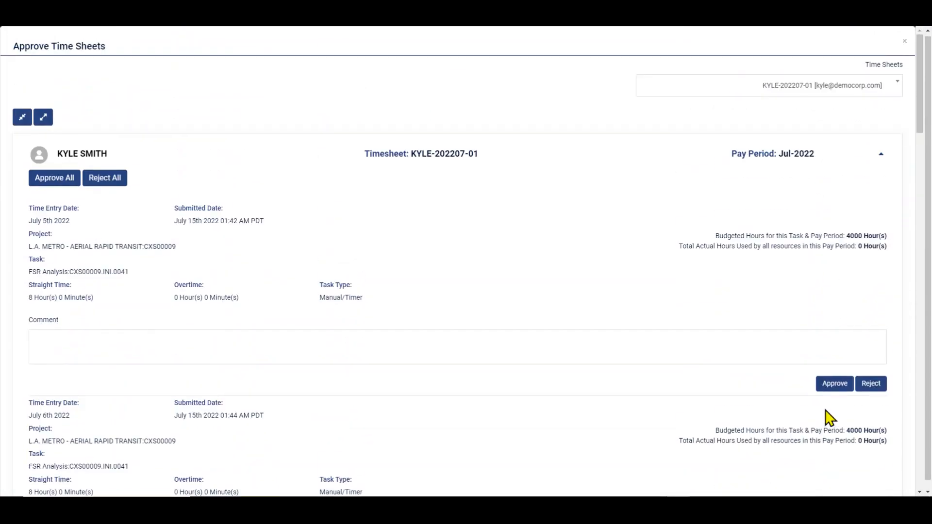
click(841, 382)
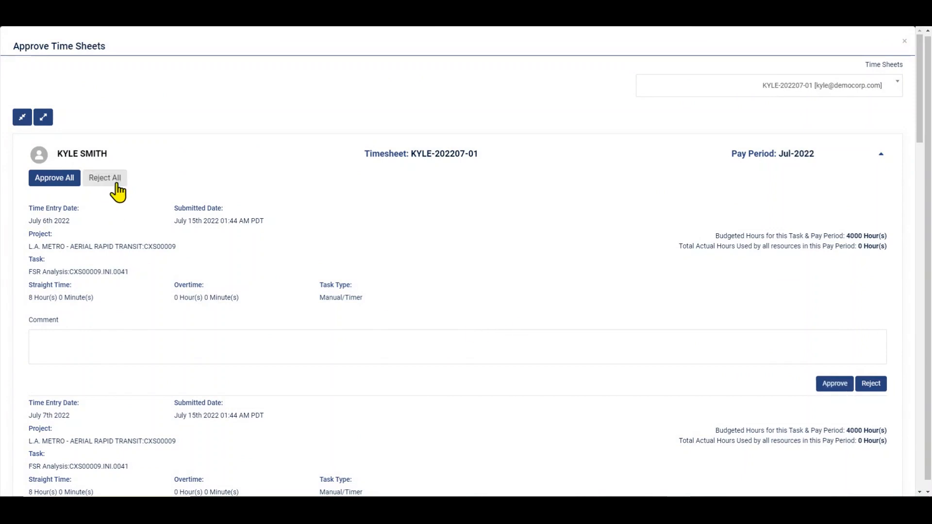
click(56, 188)
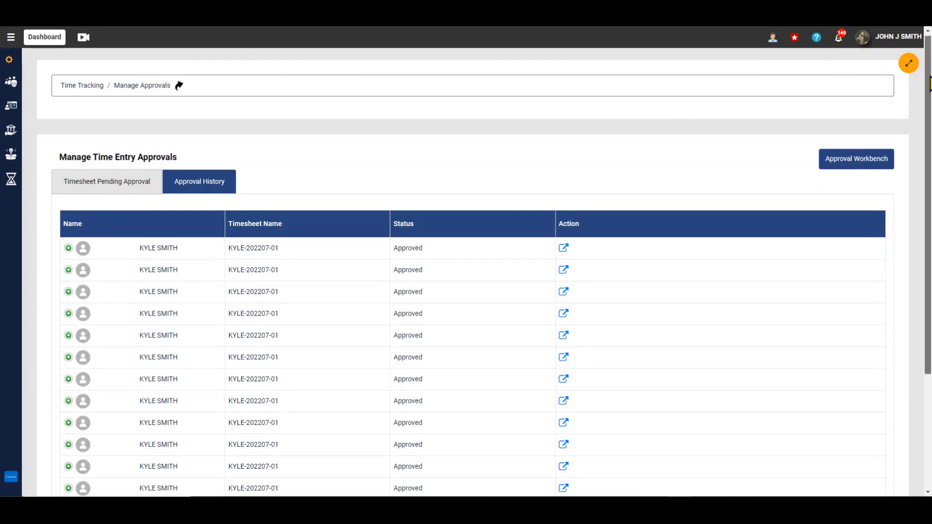
Step: Scroll to the top and log out of the approver's account through the header user menu
drag(930, 83, 928, 199)
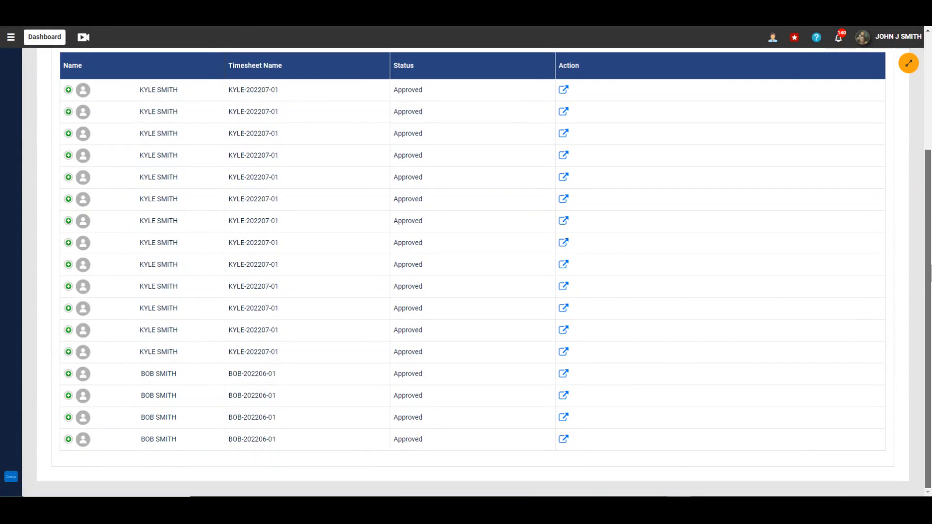
drag(929, 213, 929, 103)
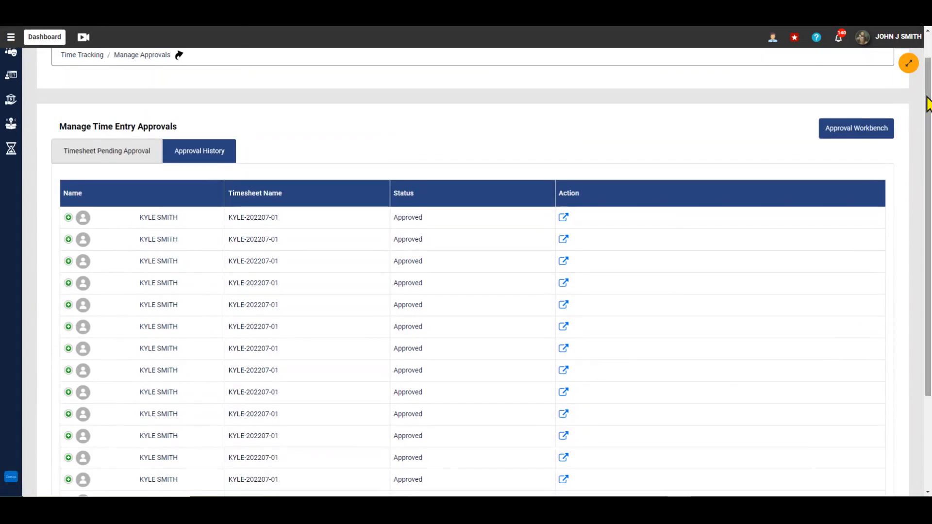
click(928, 39)
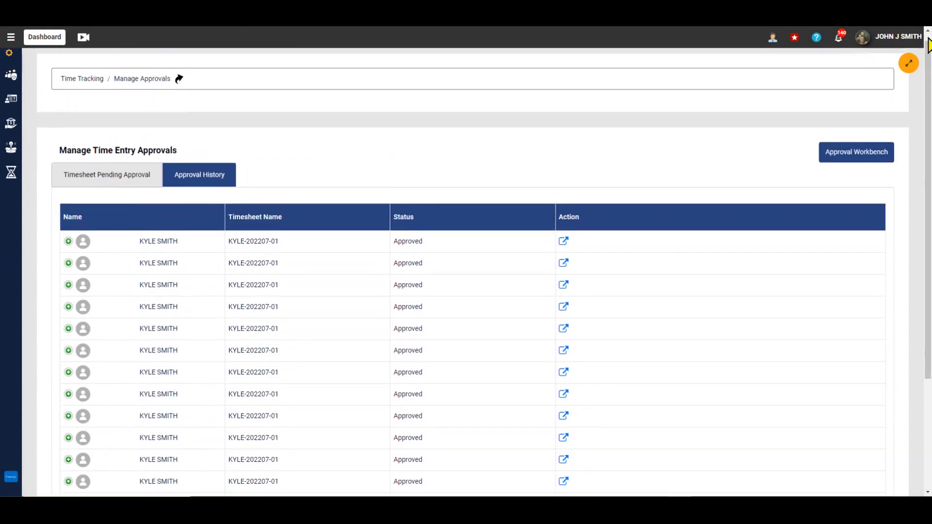
mouse_move(929, 50)
mouse_down()
mouse_move(929, 104)
mouse_move(929, 49)
mouse_up()
click(874, 35)
click(822, 111)
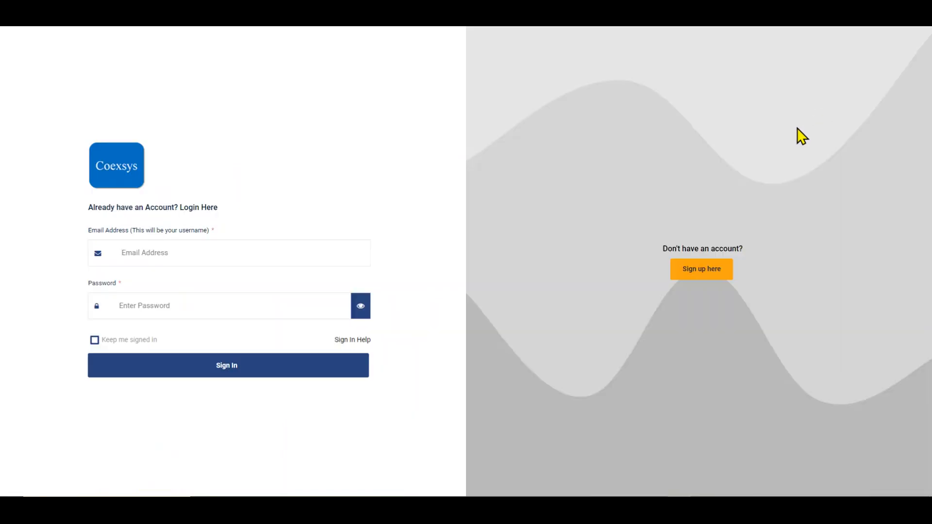
click(244, 251)
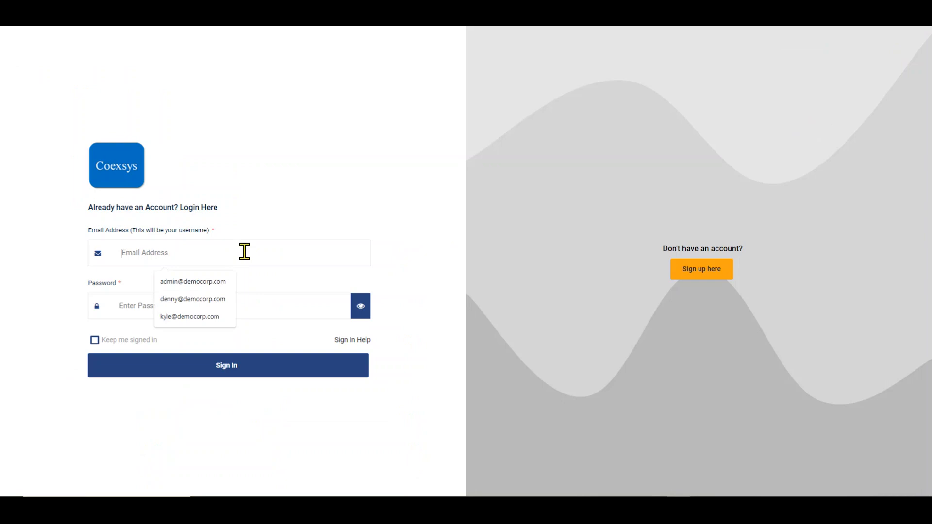
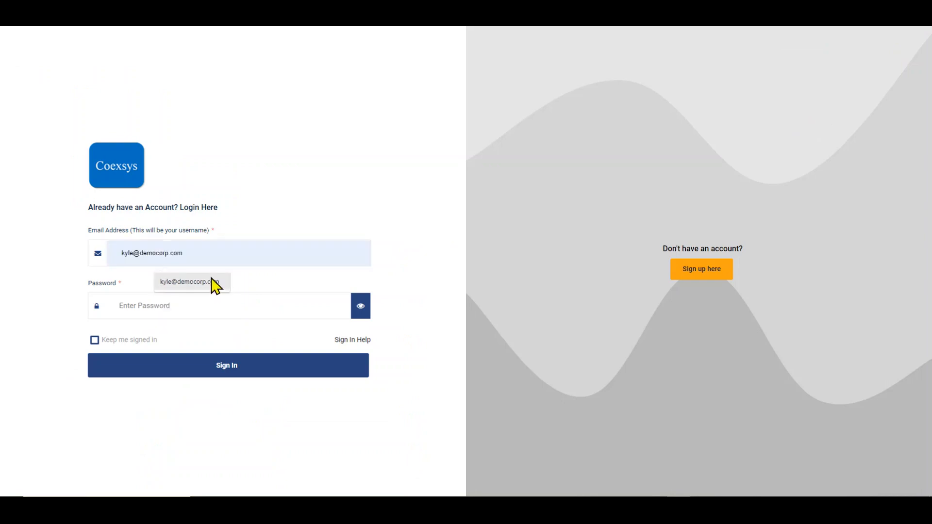
Step: Sign in with the employee's saved e-mail address and the account password
click(214, 284)
click(203, 300)
text(•)
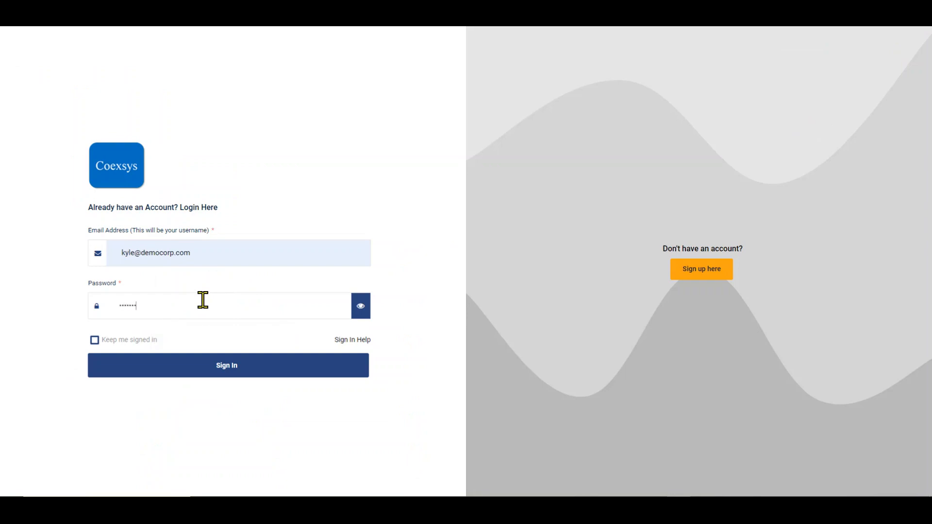
click(236, 370)
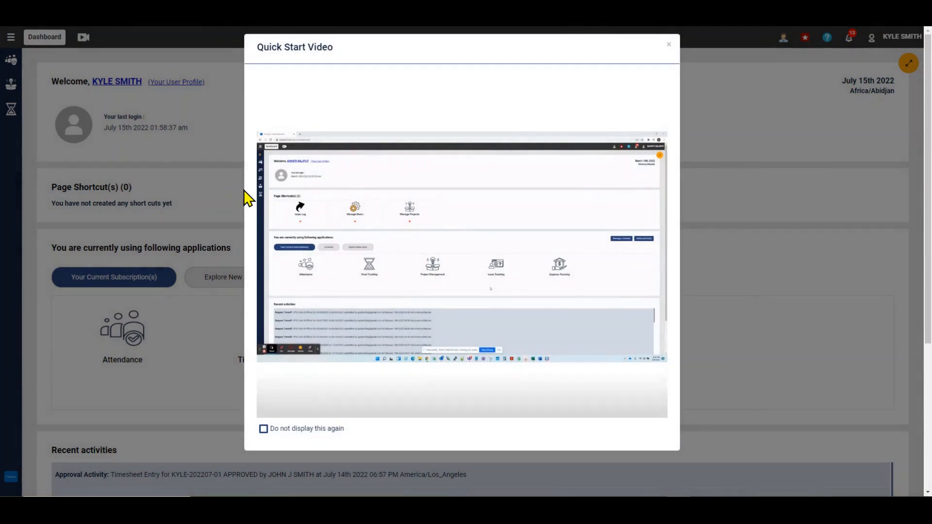
Step: Dismiss the Quick Start Video, go to Time Tracking > Time Entry, and view the Jul-2022 timesheet
click(670, 50)
mouse_move(19, 110)
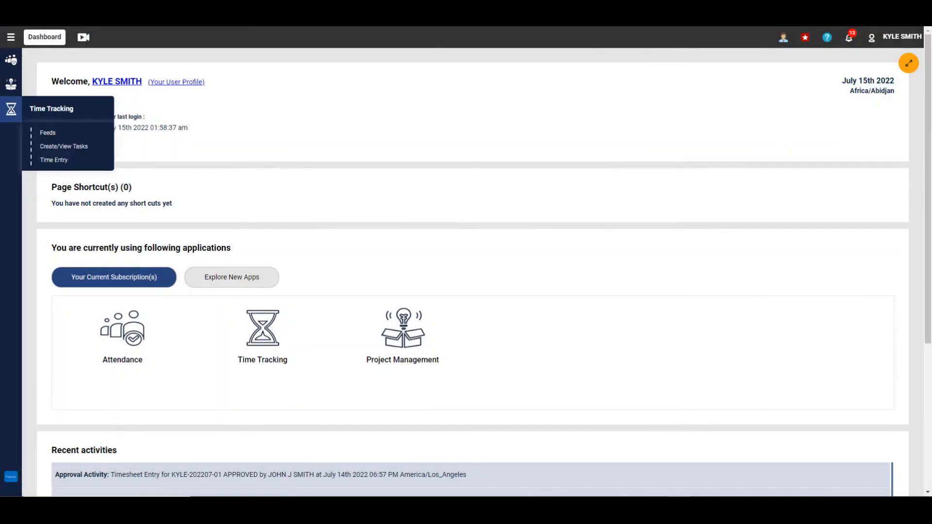
click(58, 160)
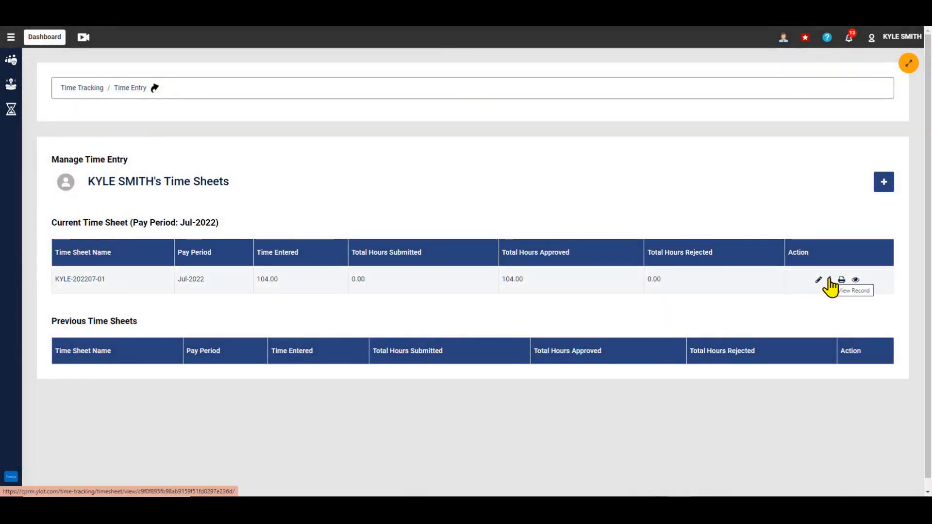
click(831, 286)
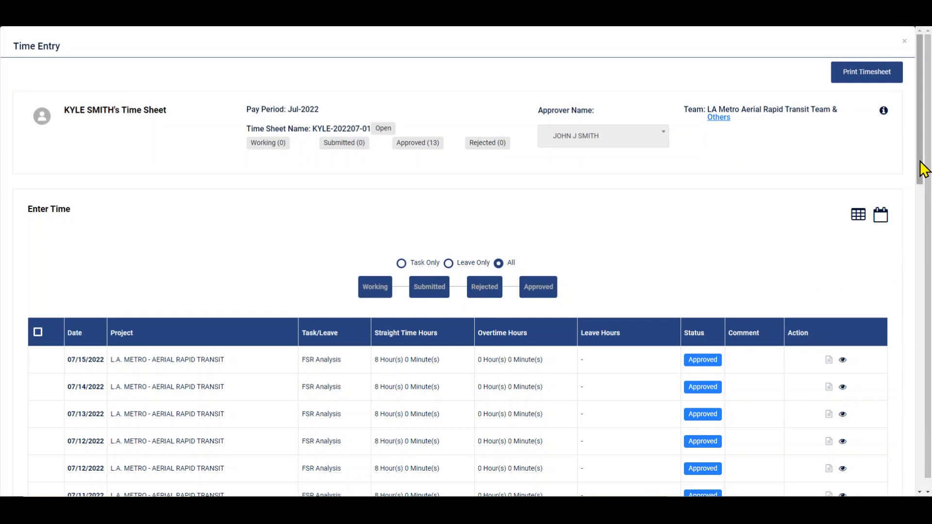
Step: Scroll through the timesheet confirming all 13 entries are Approved, then close it
drag(920, 168, 929, 248)
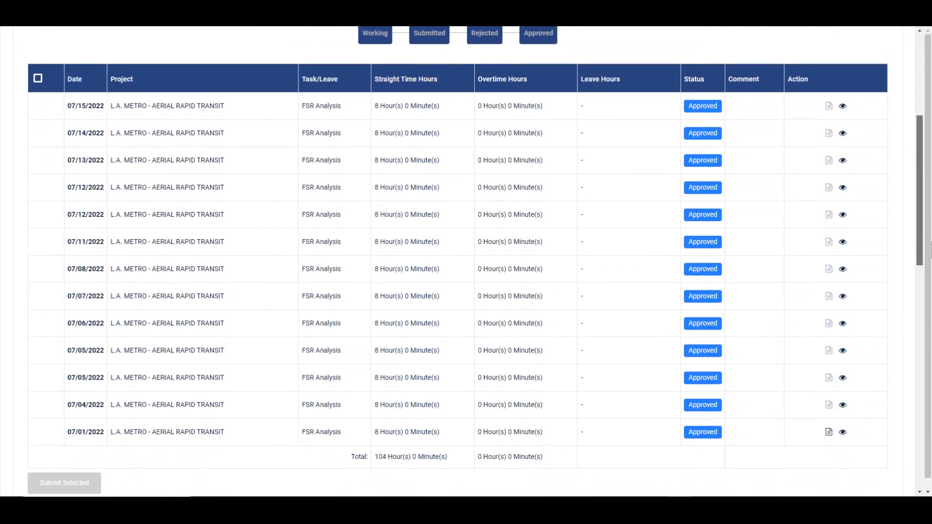
drag(930, 249, 905, 161)
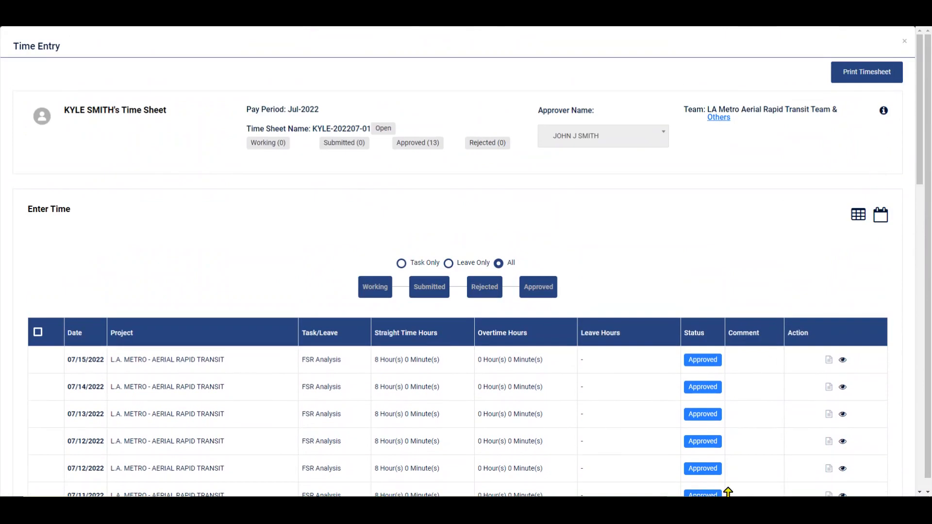
click(904, 37)
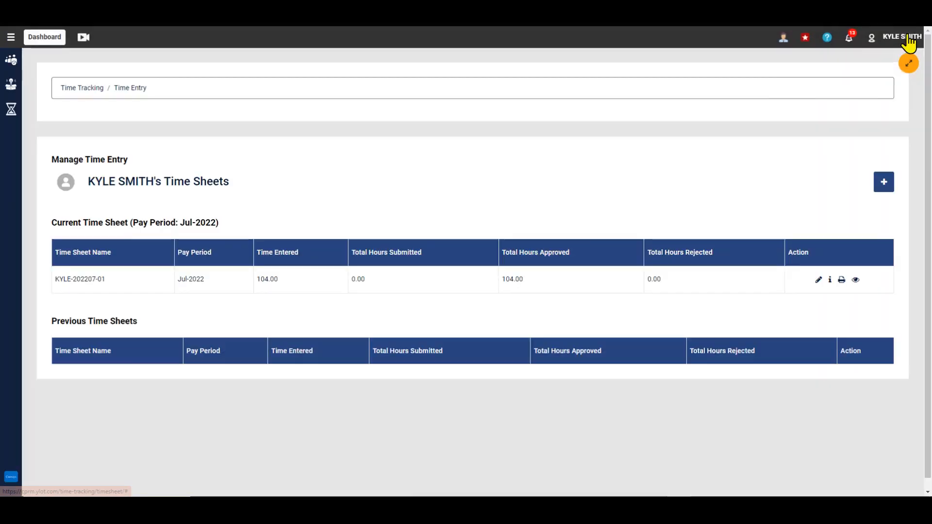
mouse_move(909, 36)
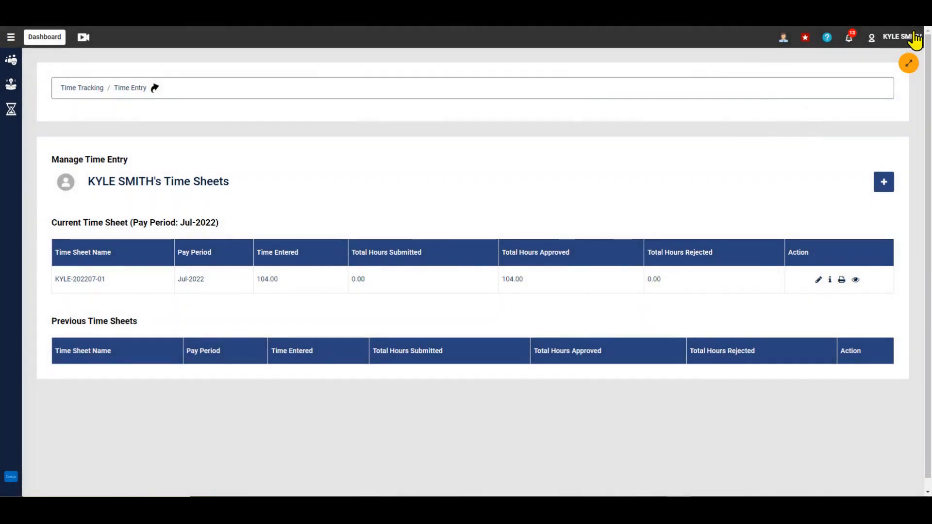
click(792, 101)
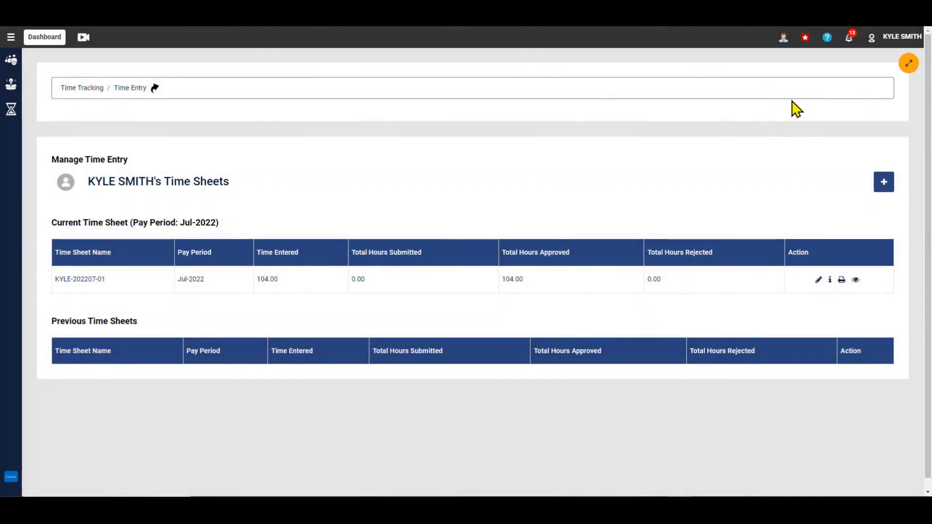